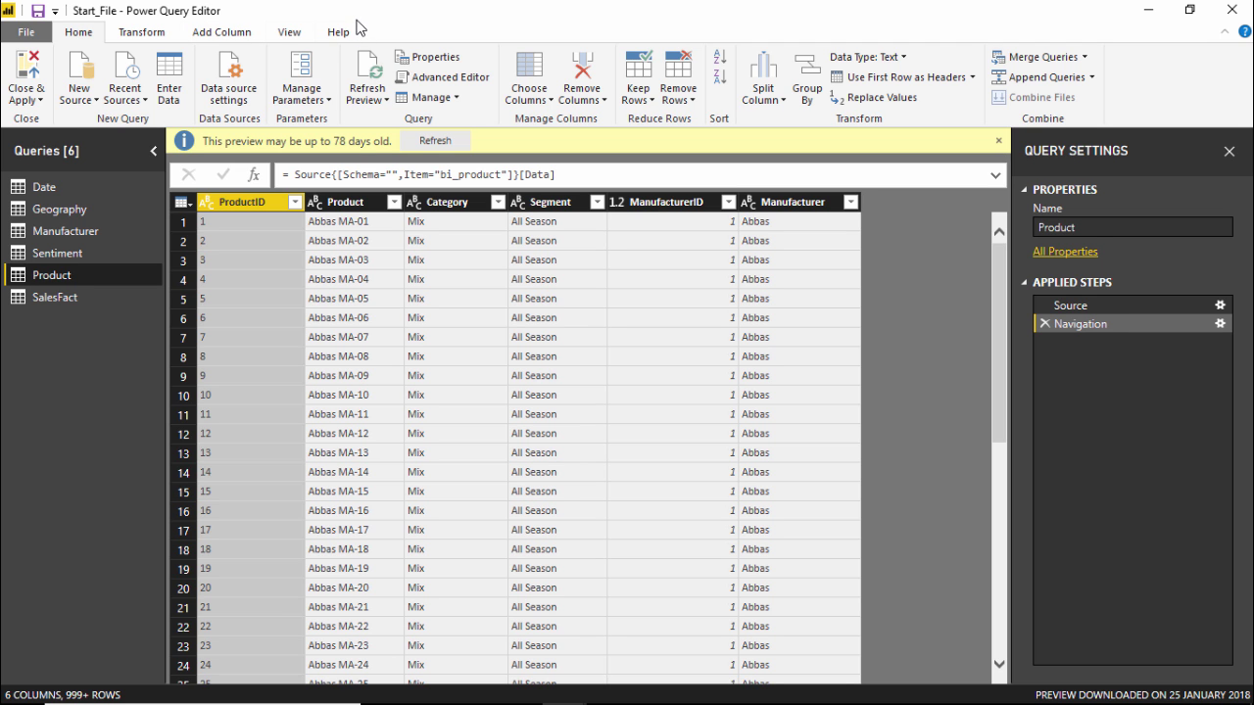
left_click_drag(357, 19, 359, 100)
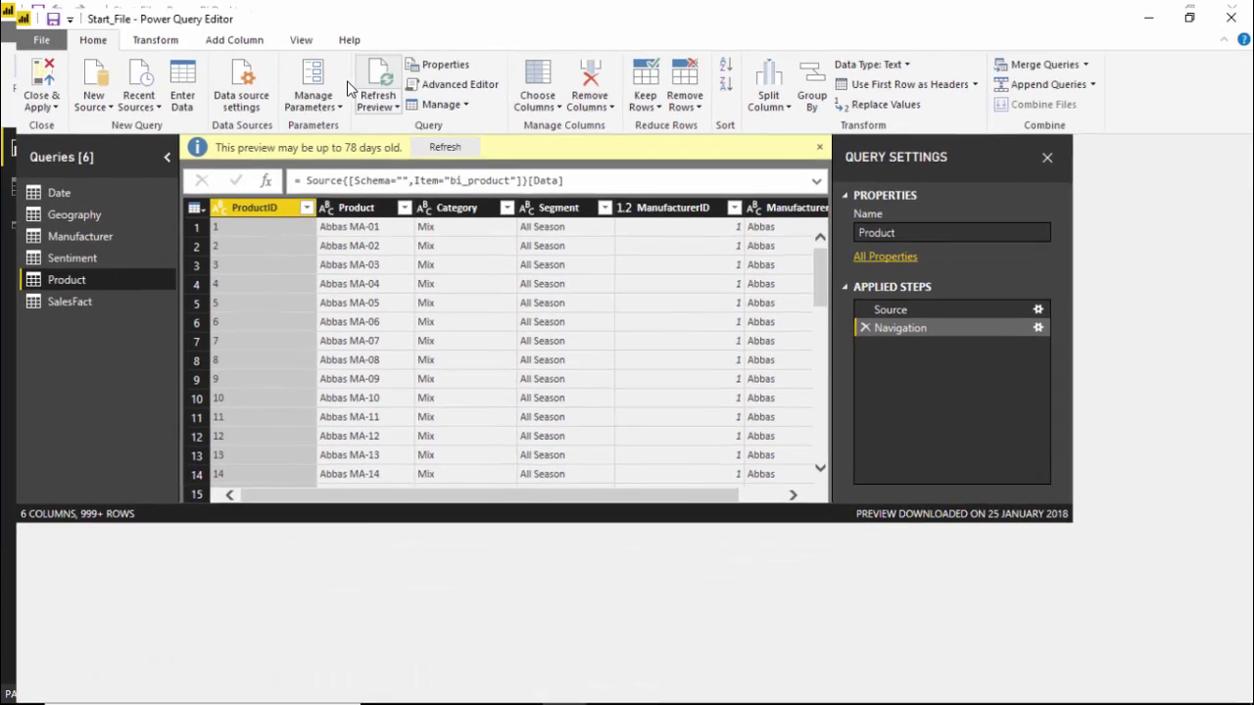
double_click(352, 85)
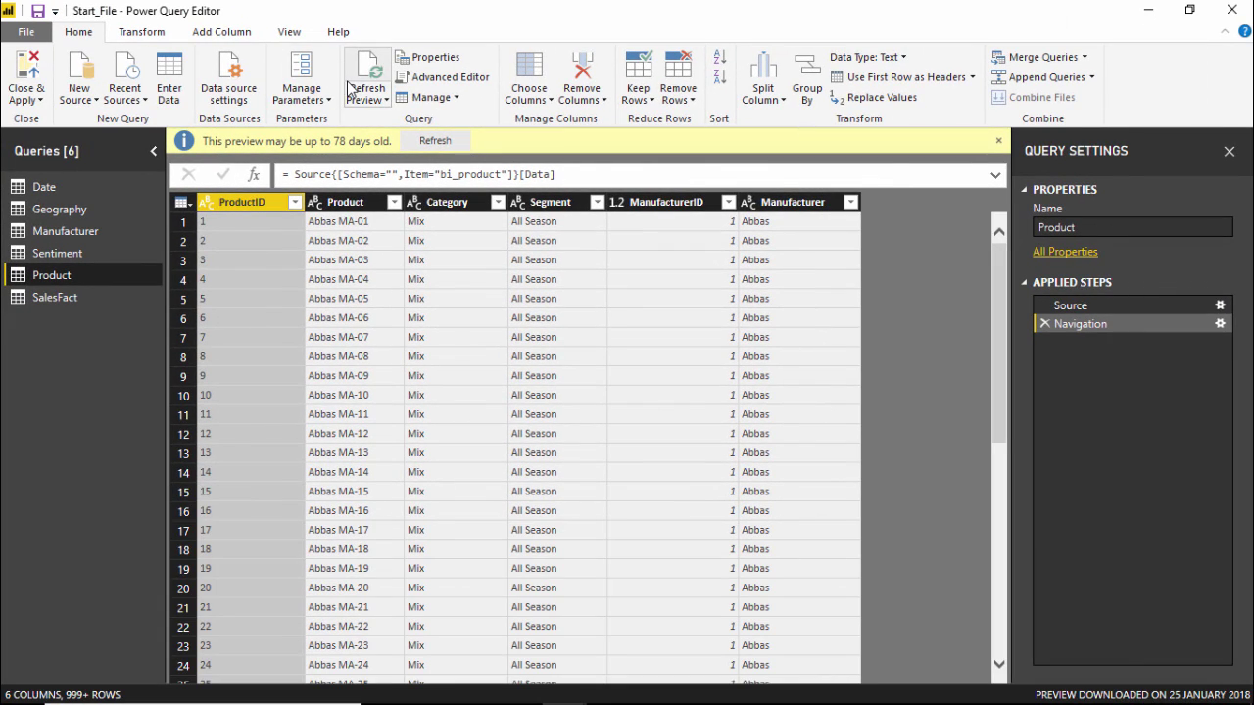
left_click(77, 254)
left_click(77, 274)
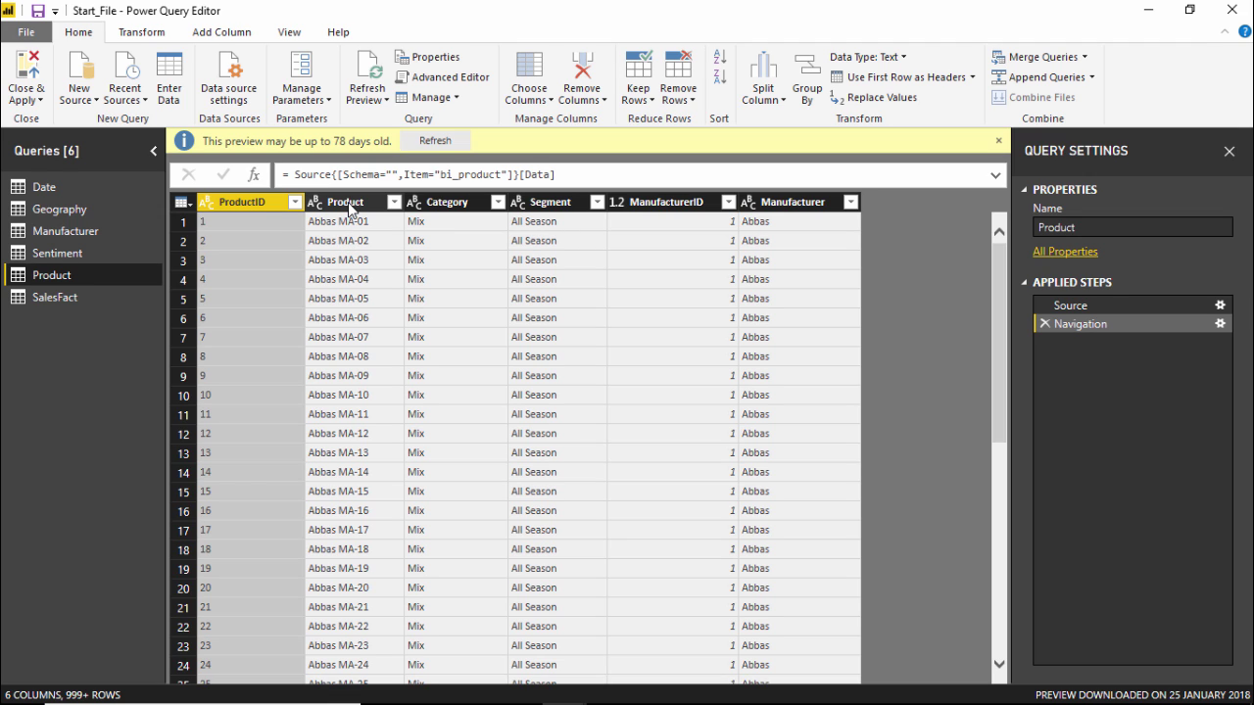
Open the Split Column by Delimiter dialog for the Product column.
right_click(350, 205)
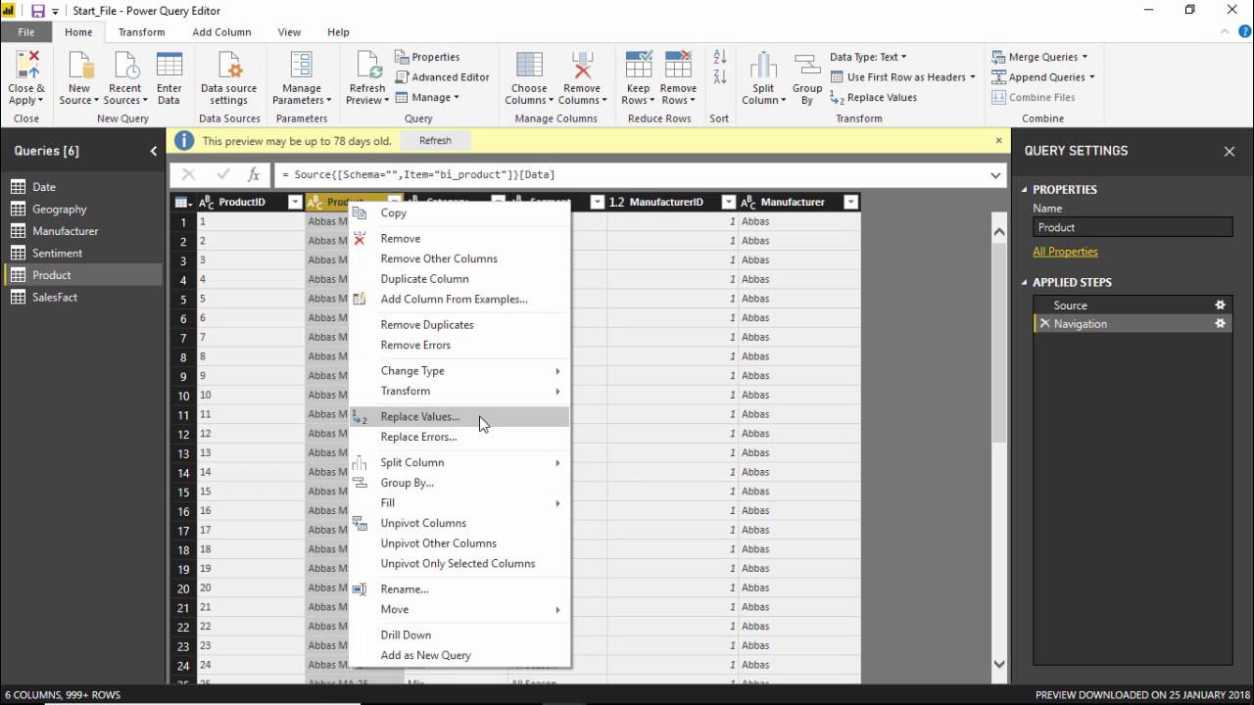
mouse_move(429, 466)
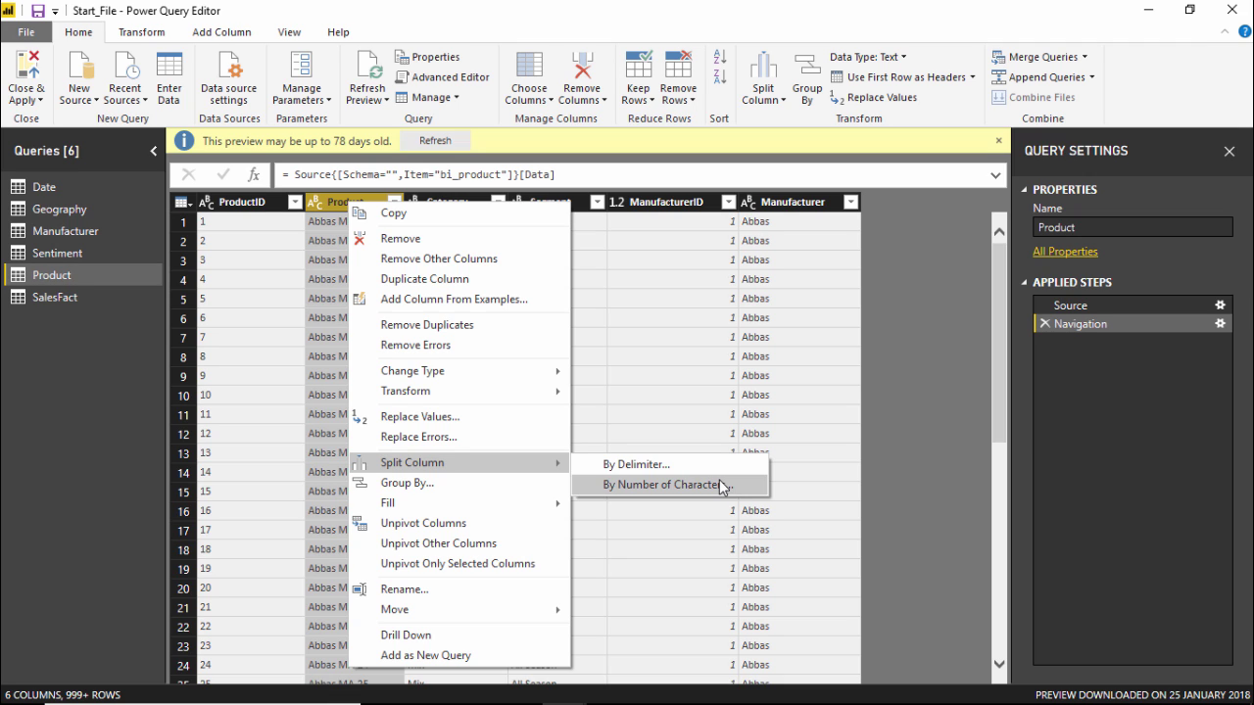
left_click(666, 468)
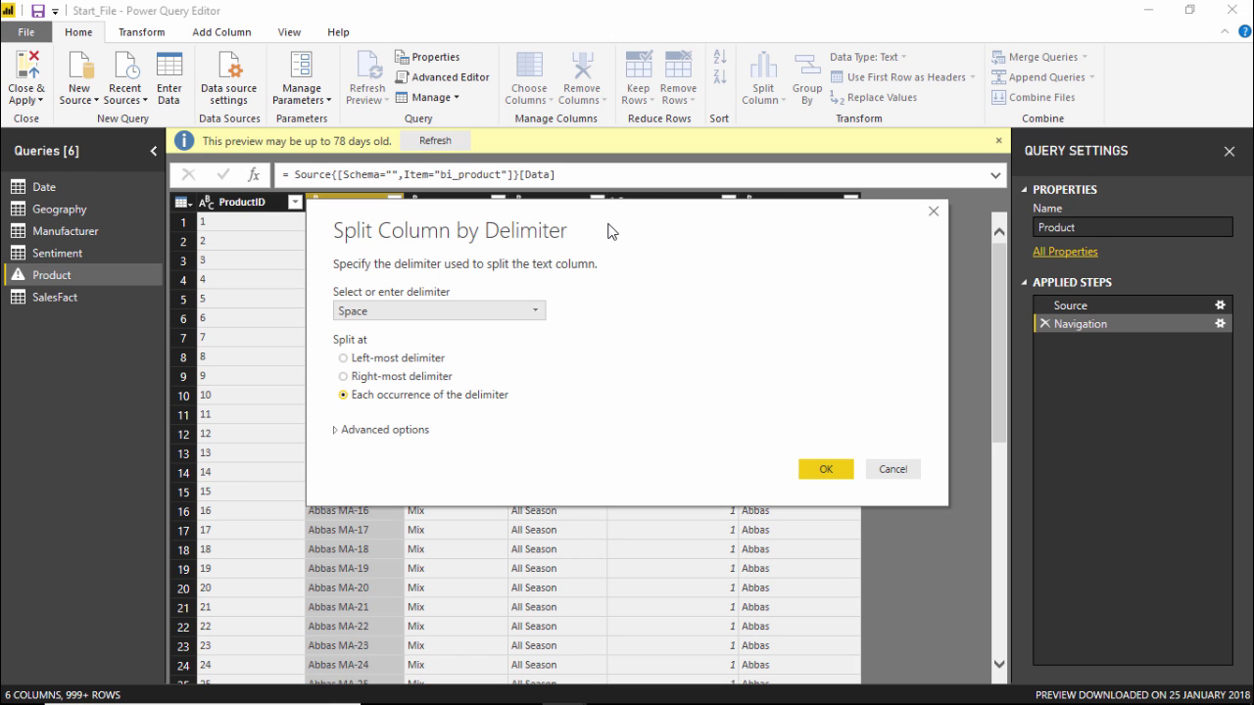
After trying a Custom delimiter, choose Space and split at the left-most delimiter only.
left_click_drag(609, 225, 719, 76)
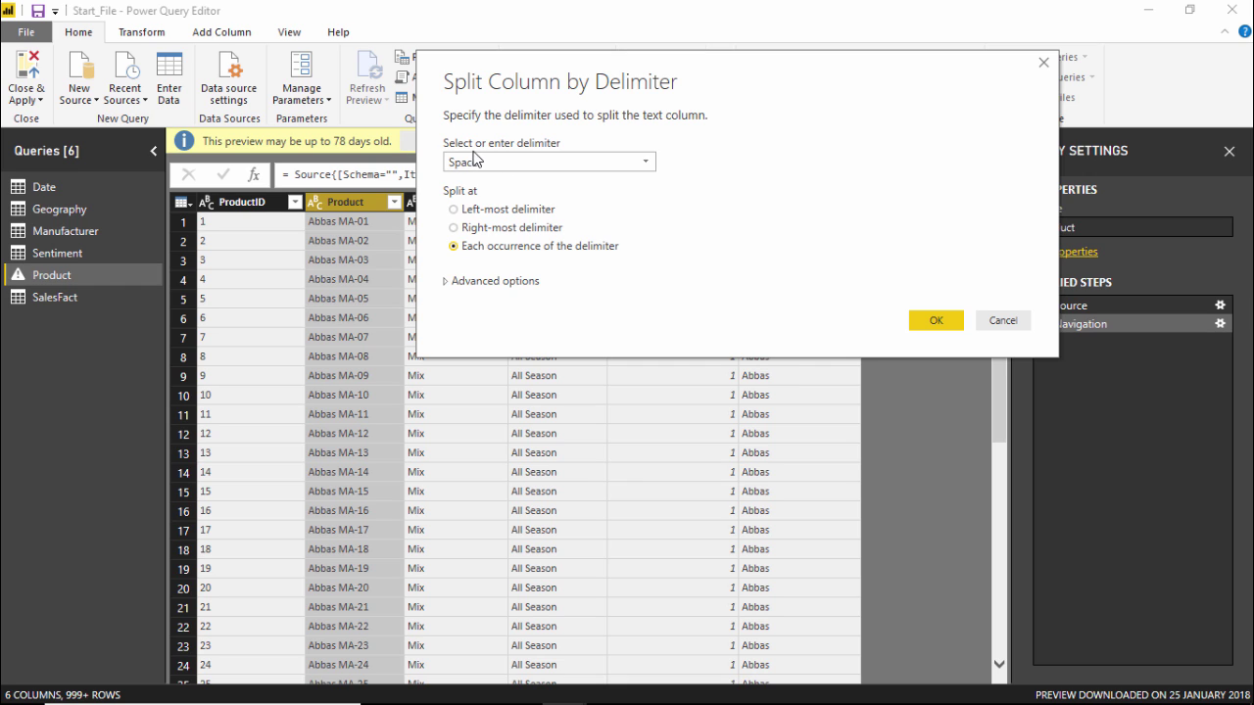
left_click(651, 167)
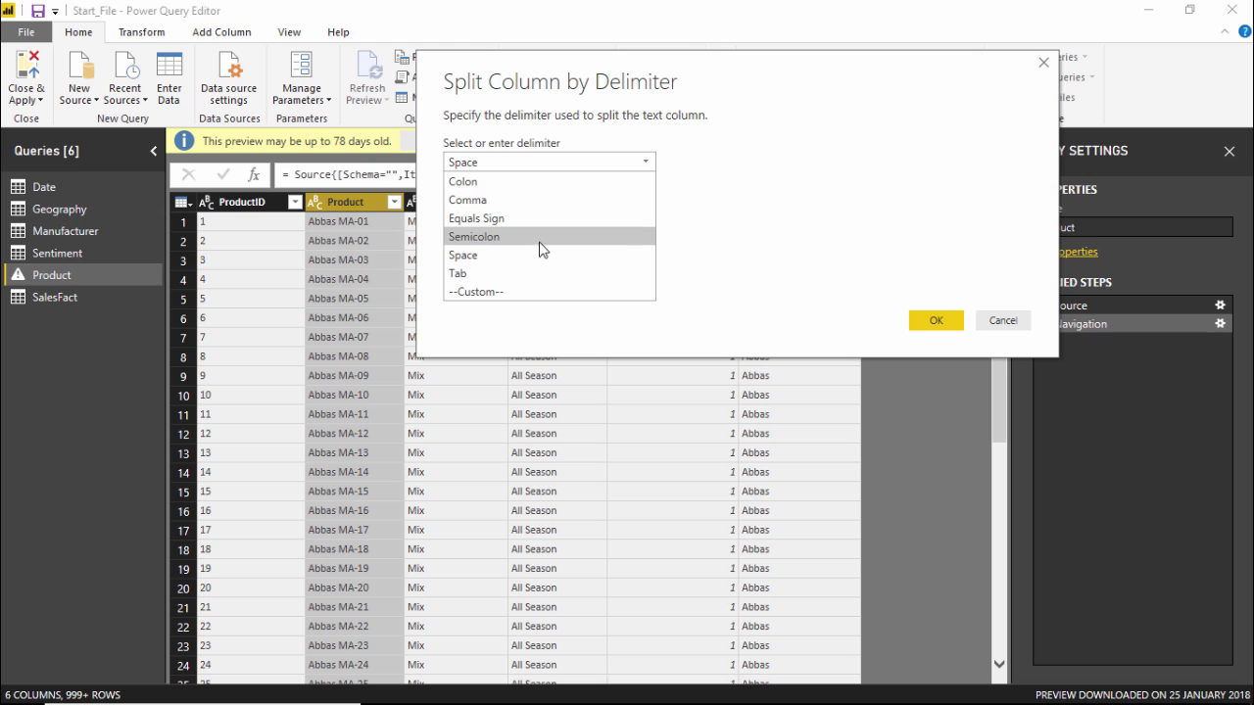
left_click(522, 294)
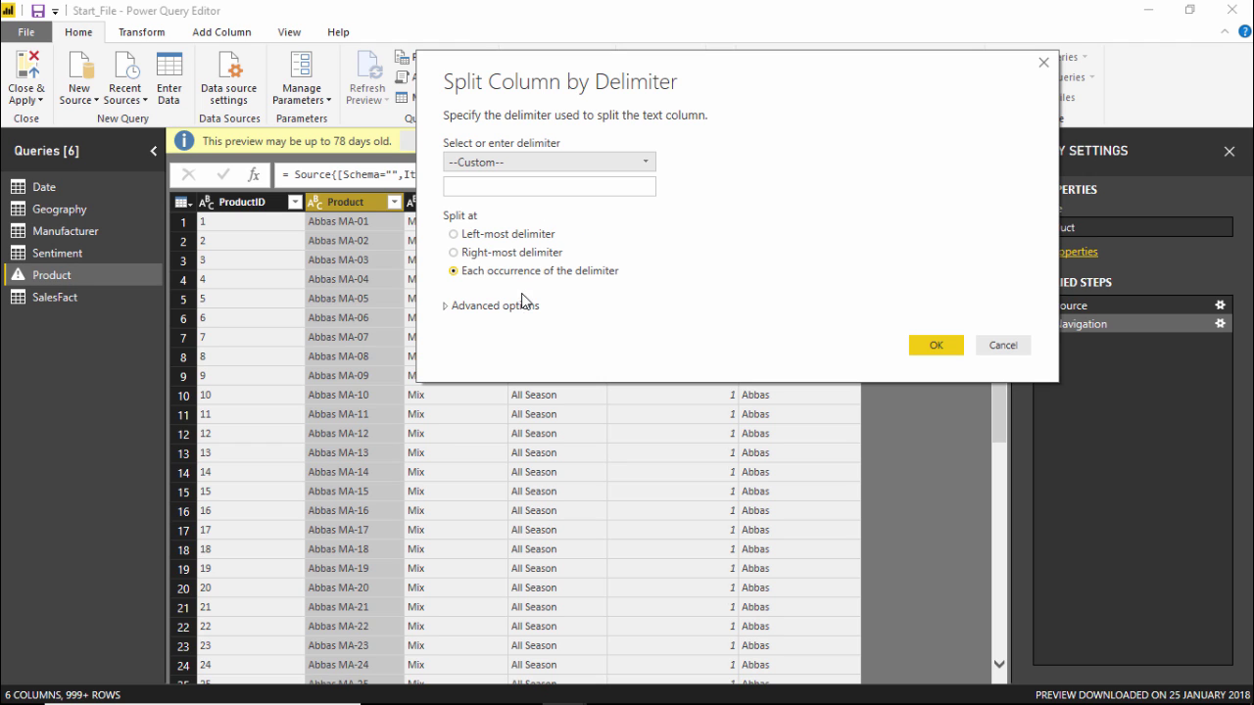
left_click(495, 187)
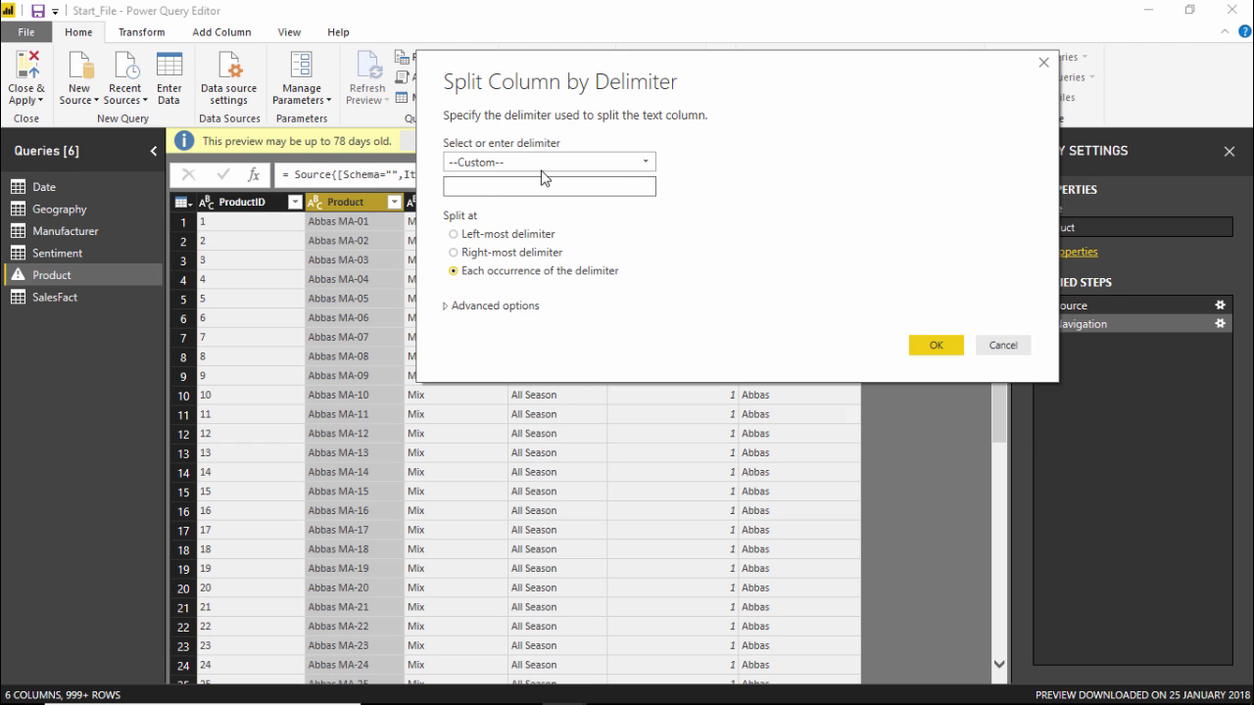
left_click(628, 162)
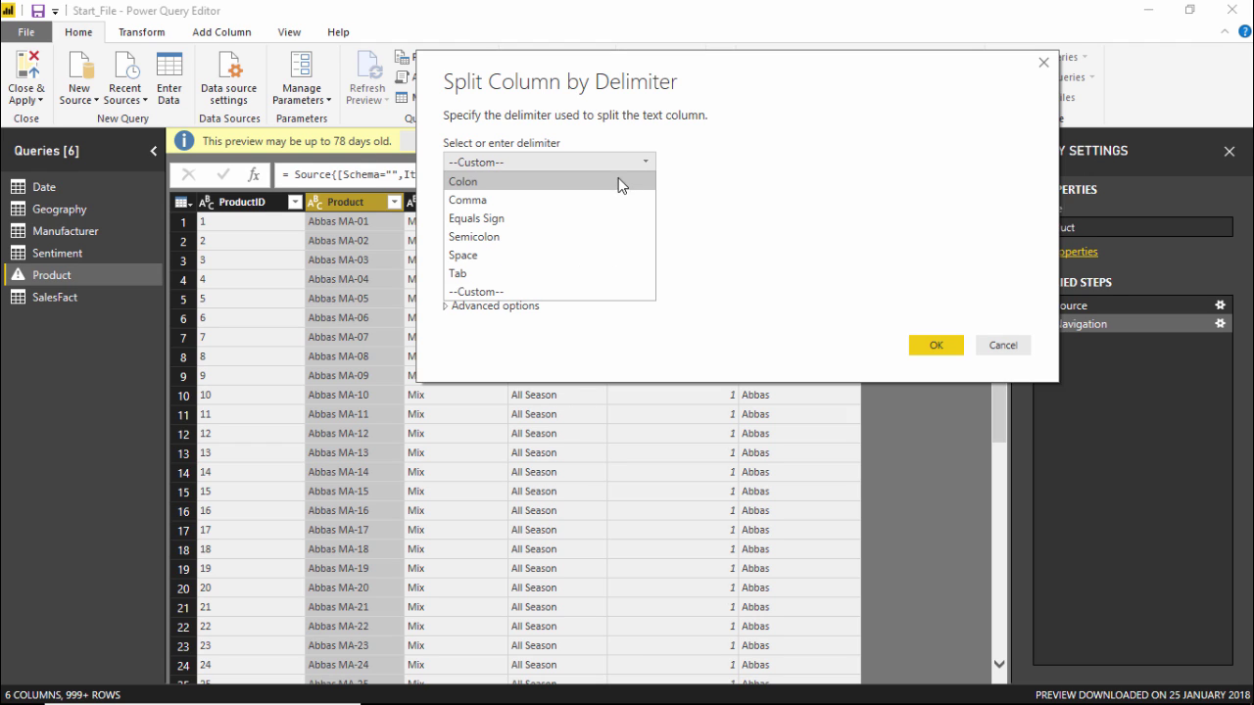
left_click(565, 256)
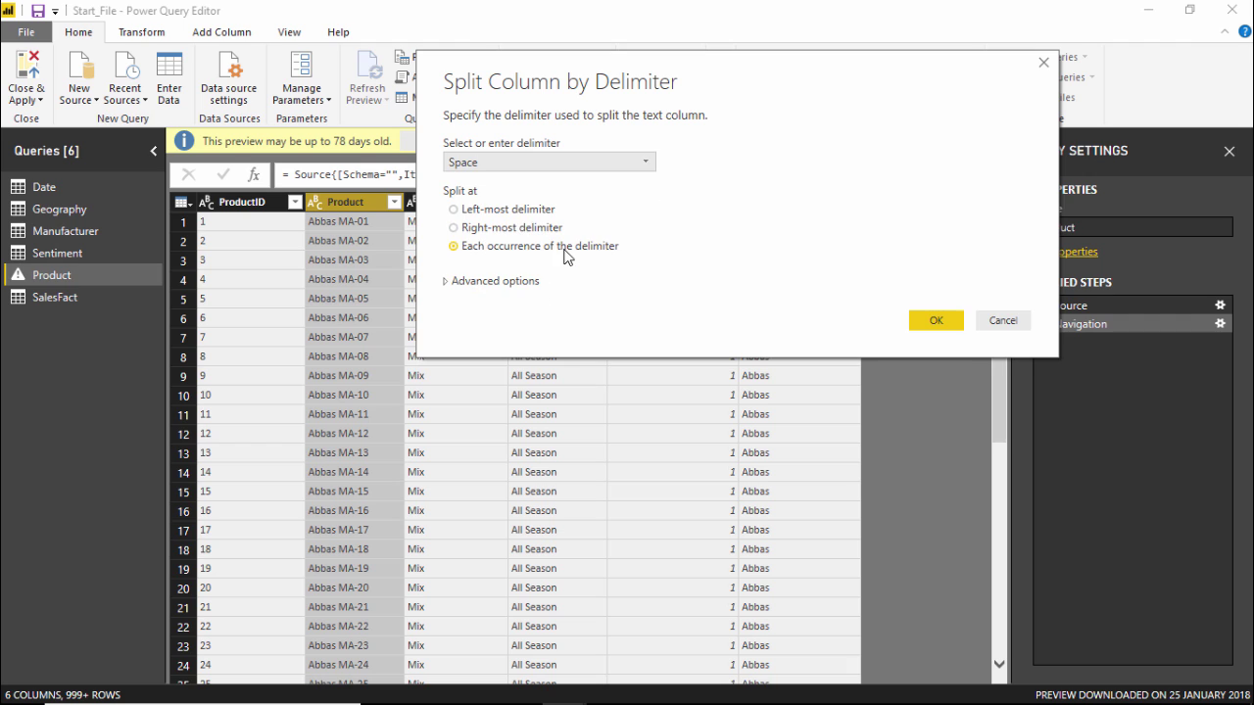
left_click(532, 211)
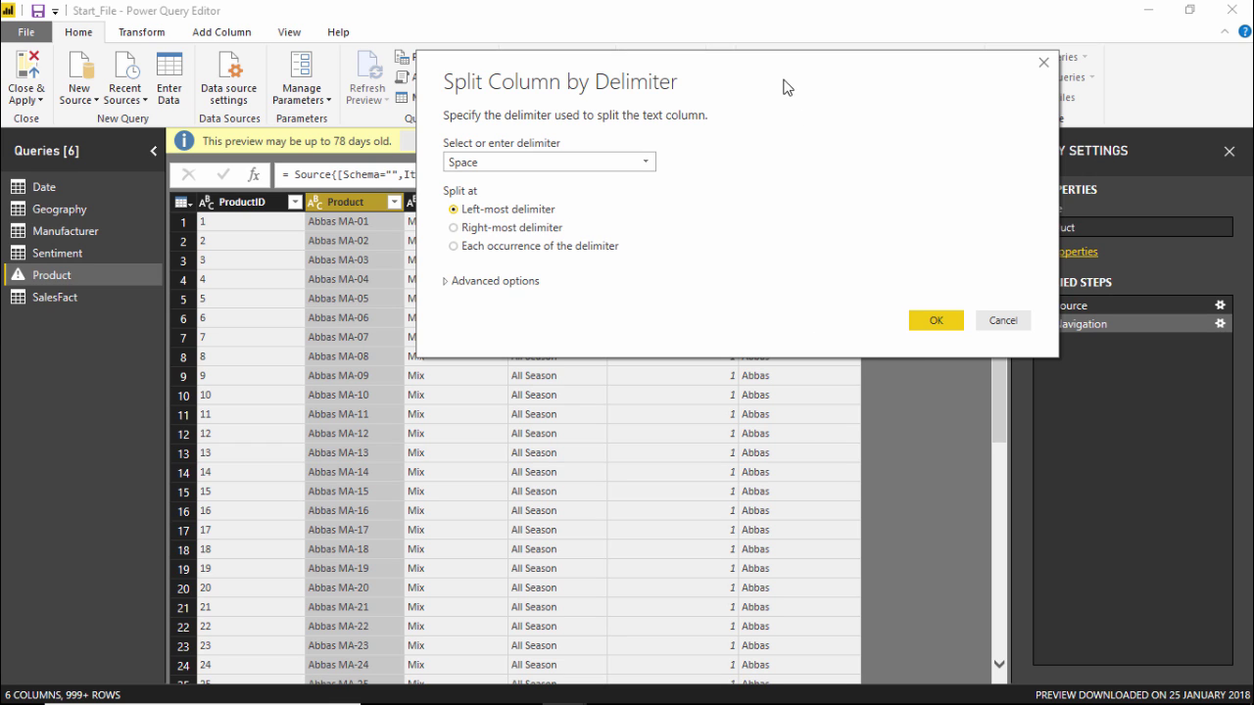
left_click_drag(795, 86, 879, 161)
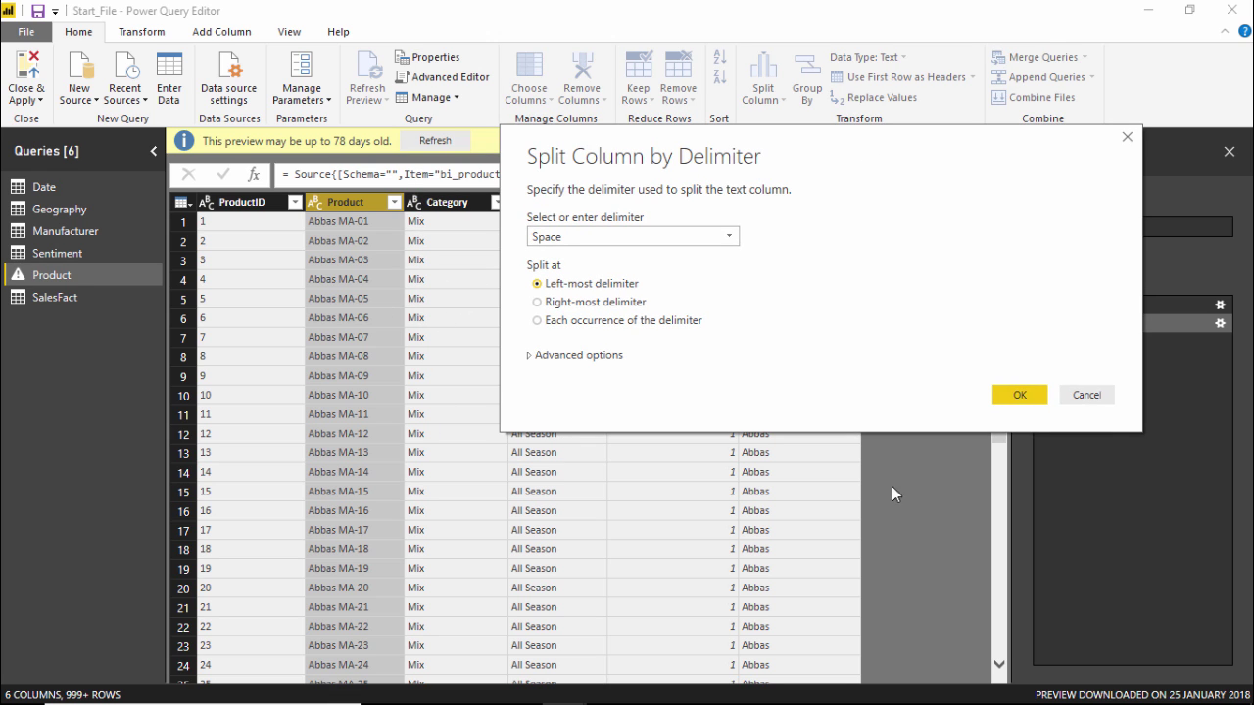
Apply the space split and inspect Product.2 values like MA-06 and the Product.1 column.
left_click(1017, 394)
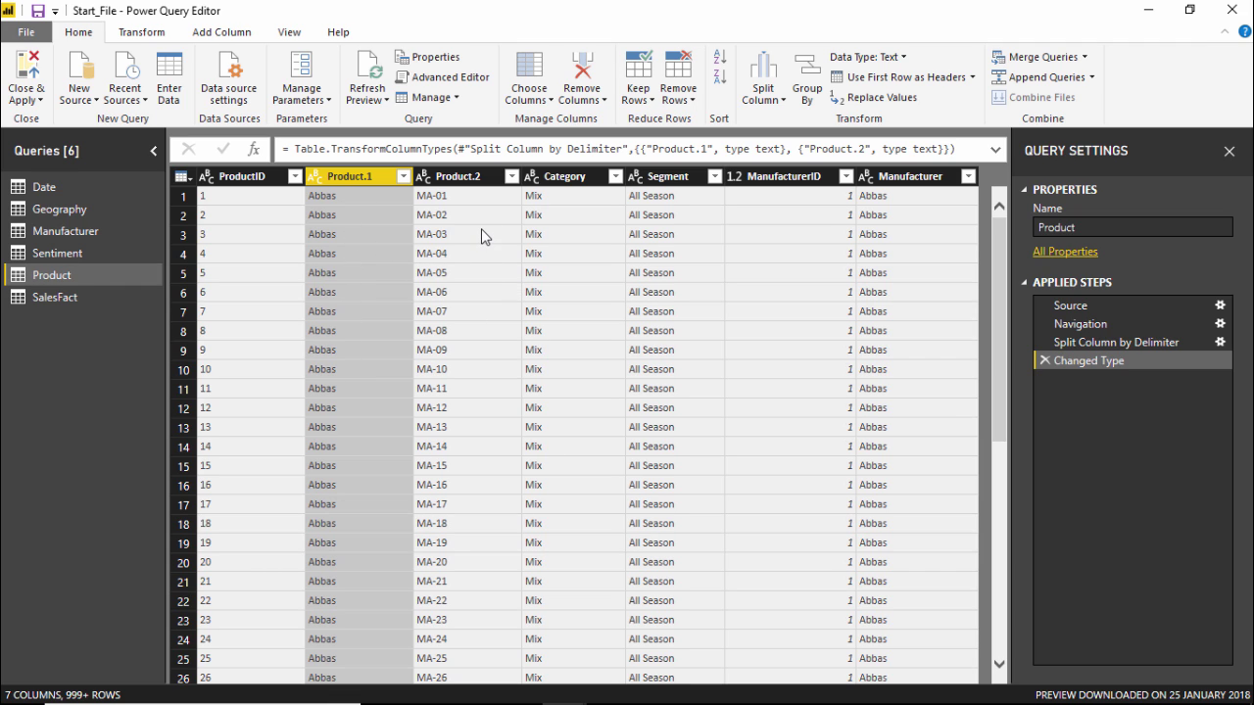
left_click(456, 294)
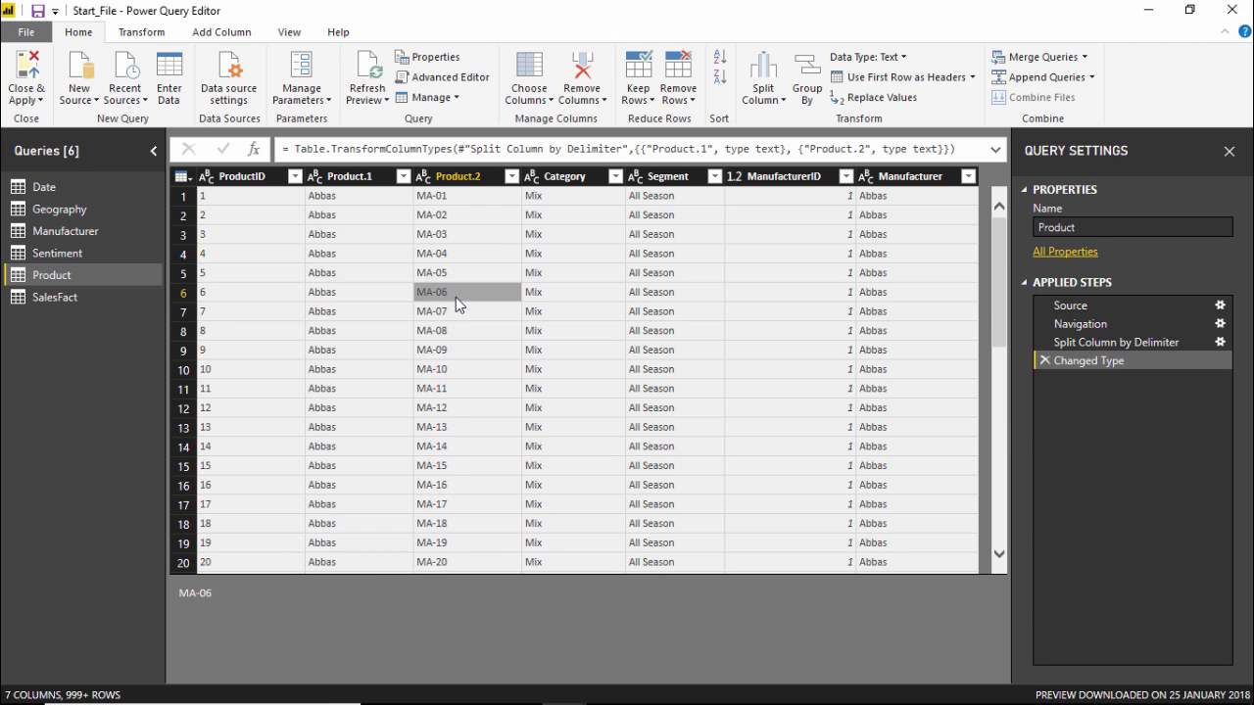
left_click(344, 176)
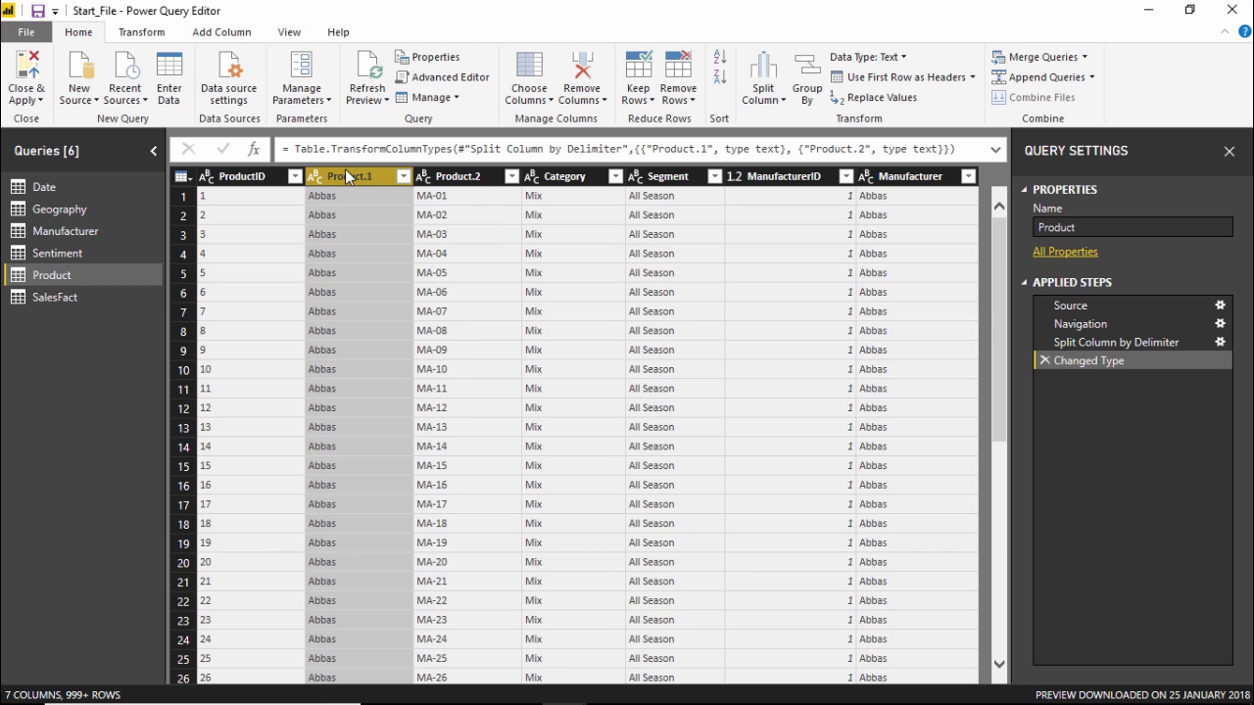
Remove the Changed Type and delimiter split steps, then choose Split Column By Number of Characters for Product.
left_click(1045, 361)
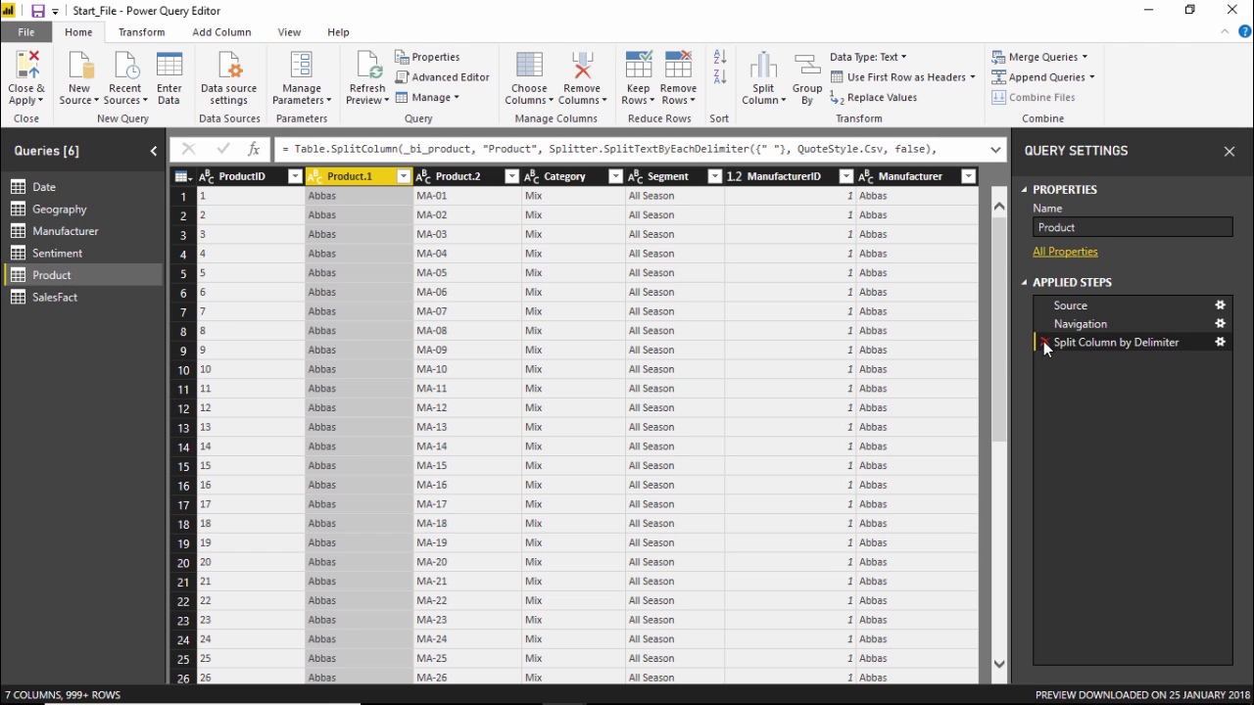
left_click(1044, 342)
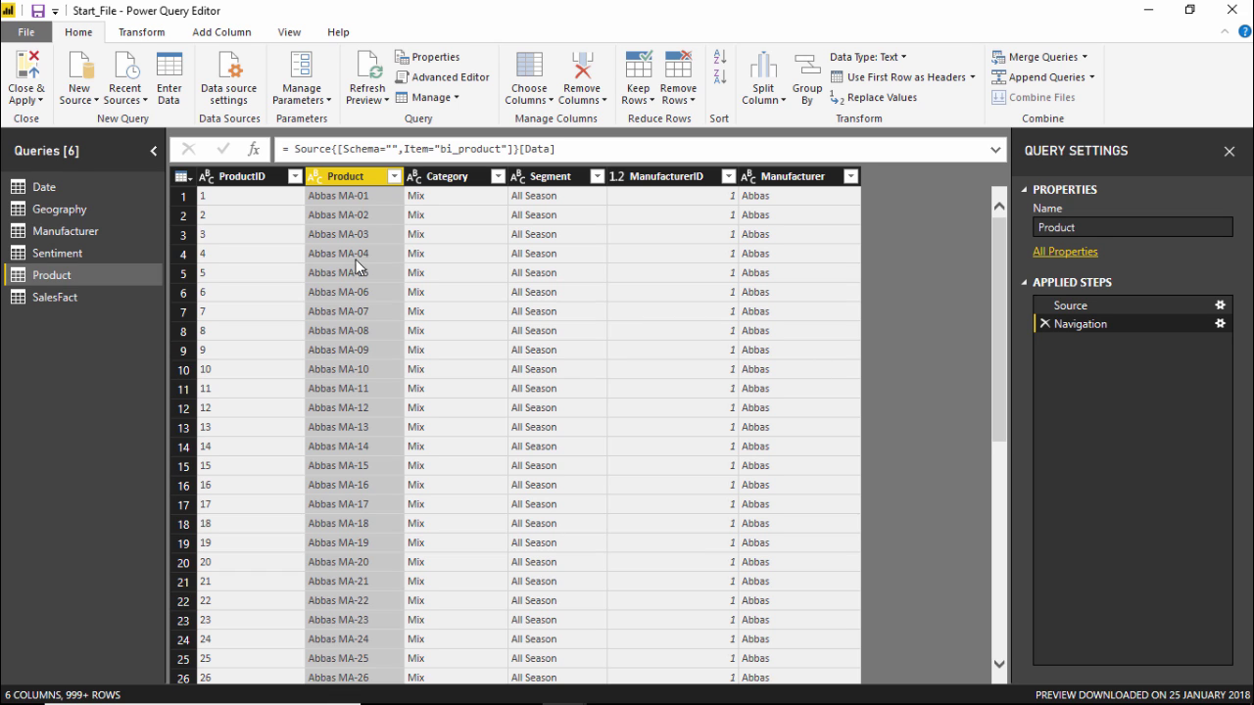
right_click(360, 176)
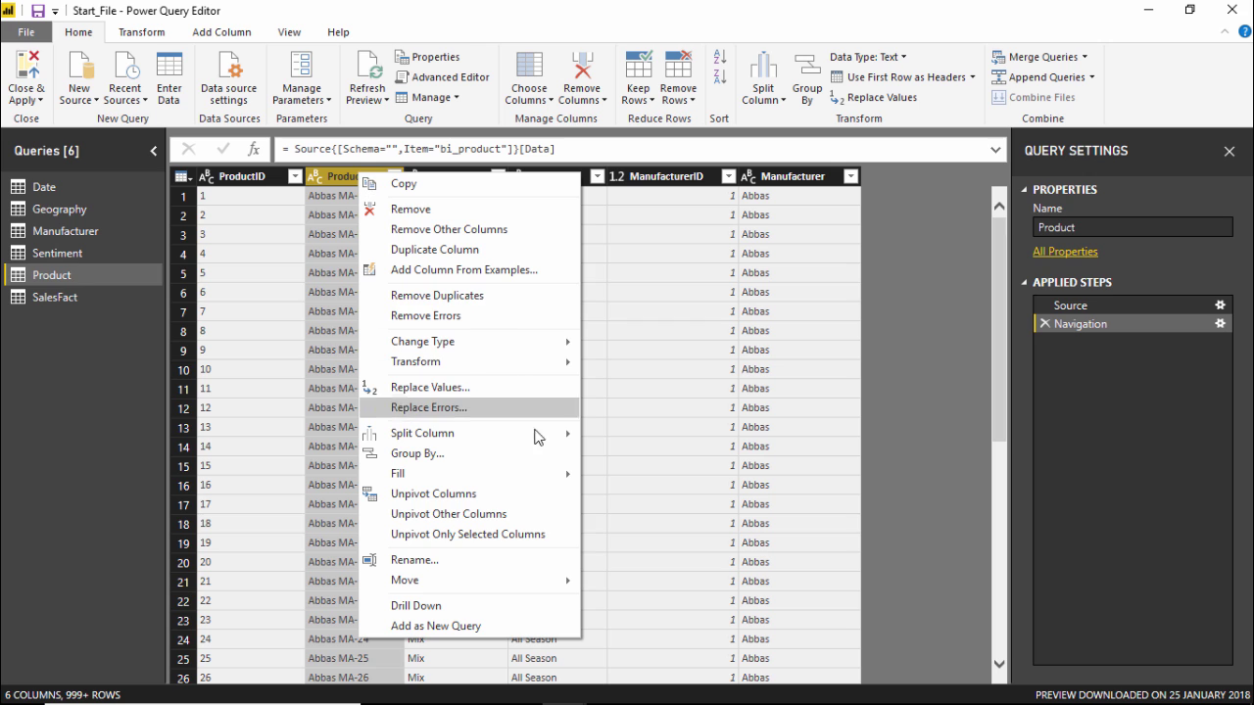
mouse_move(538, 436)
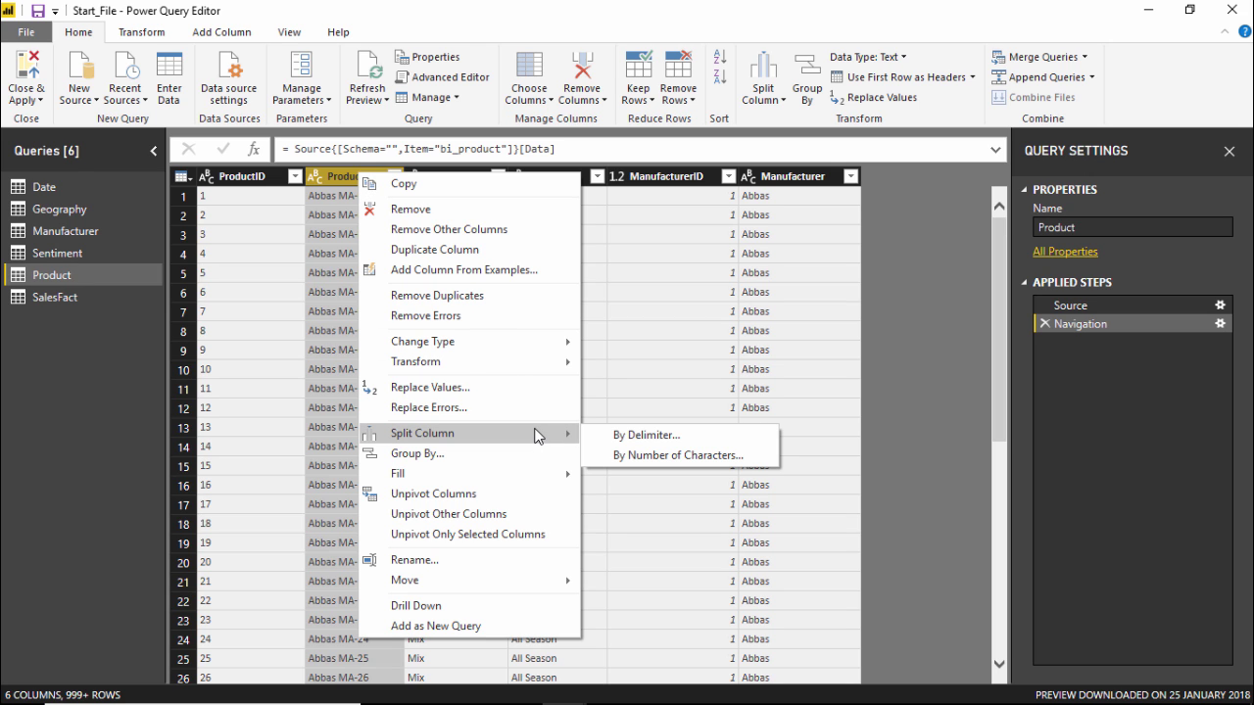
left_click(627, 457)
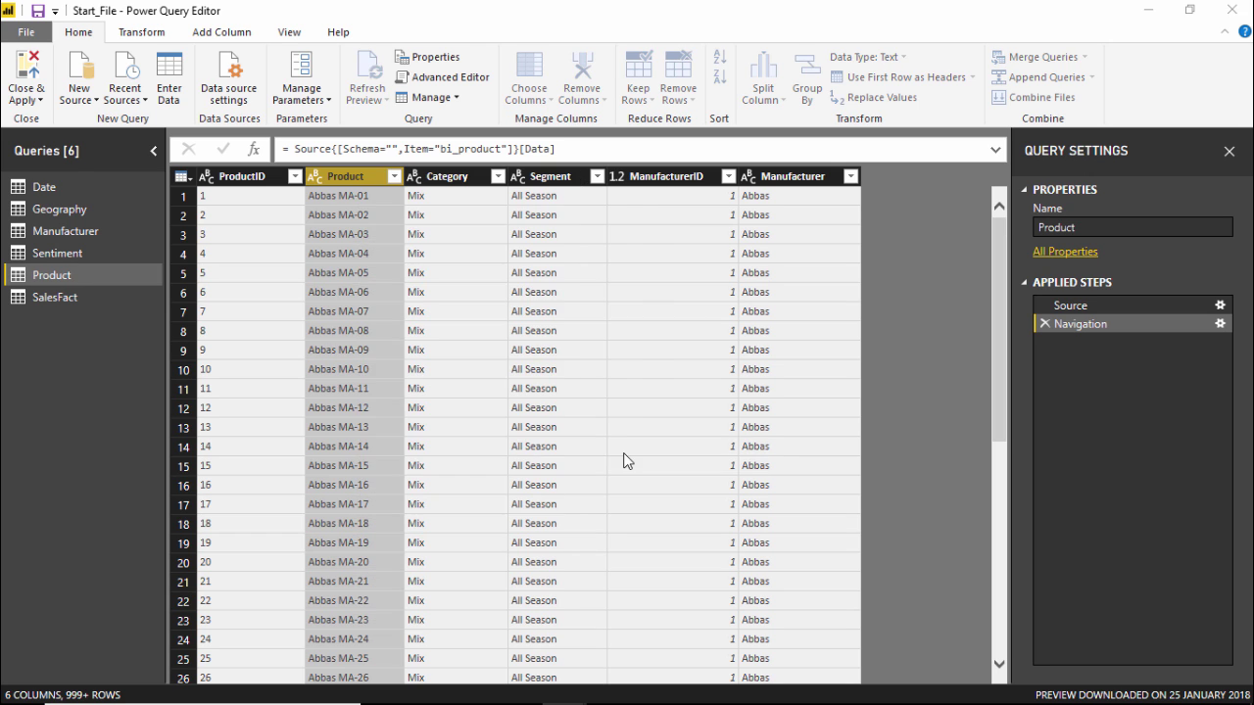
Enter 3 characters and choose Once, as far left as possible, leaving Advanced options collapsed.
left_click_drag(534, 216, 683, 176)
left_click(605, 273)
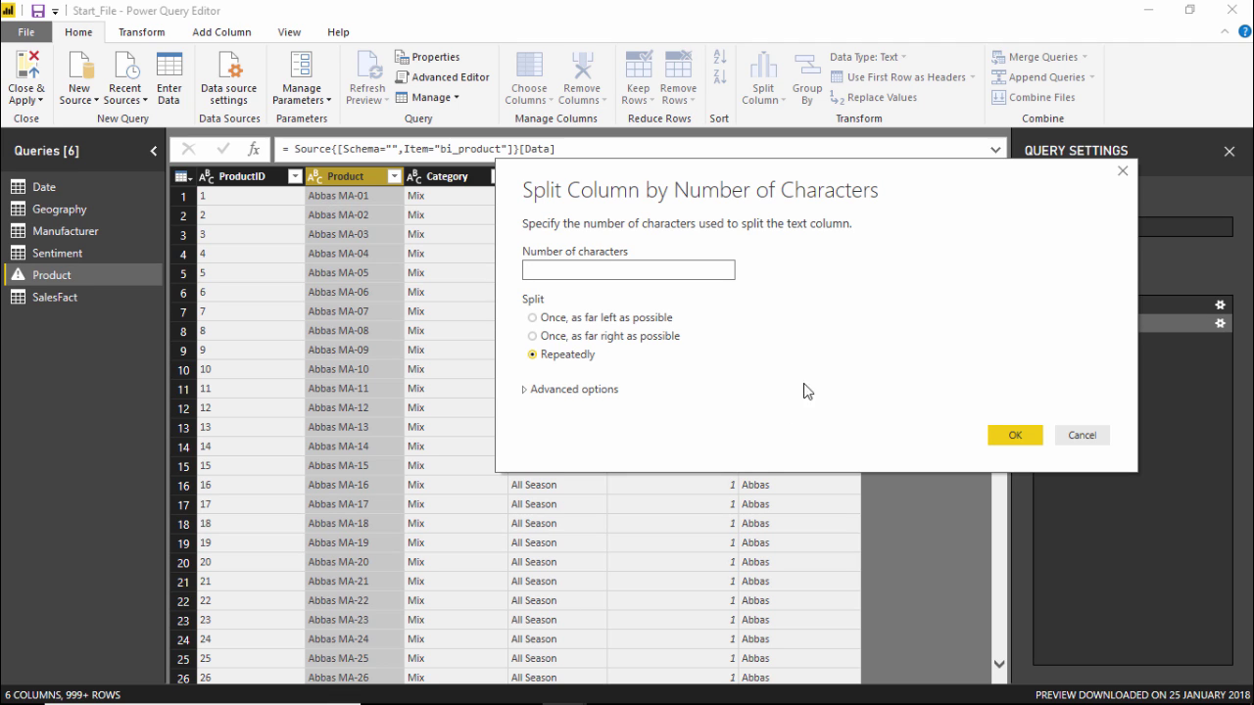
type("3")
left_click(644, 321)
left_click(545, 272)
left_click(530, 392)
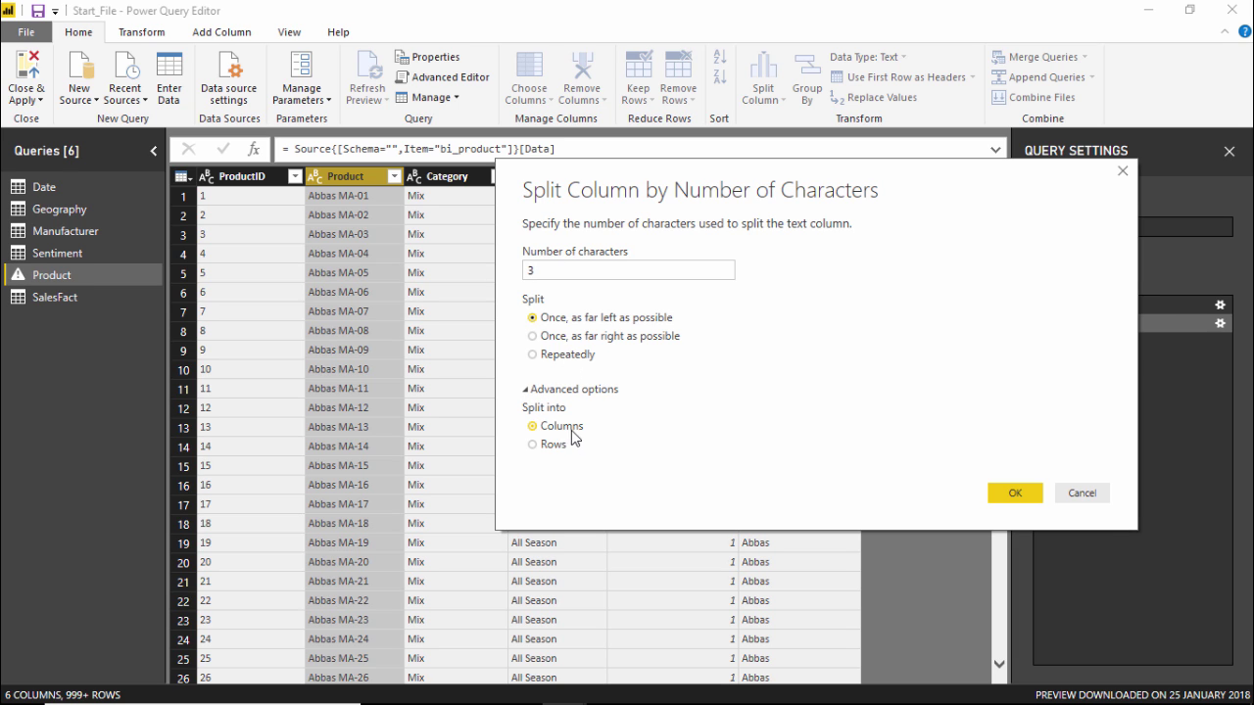
left_click(529, 390)
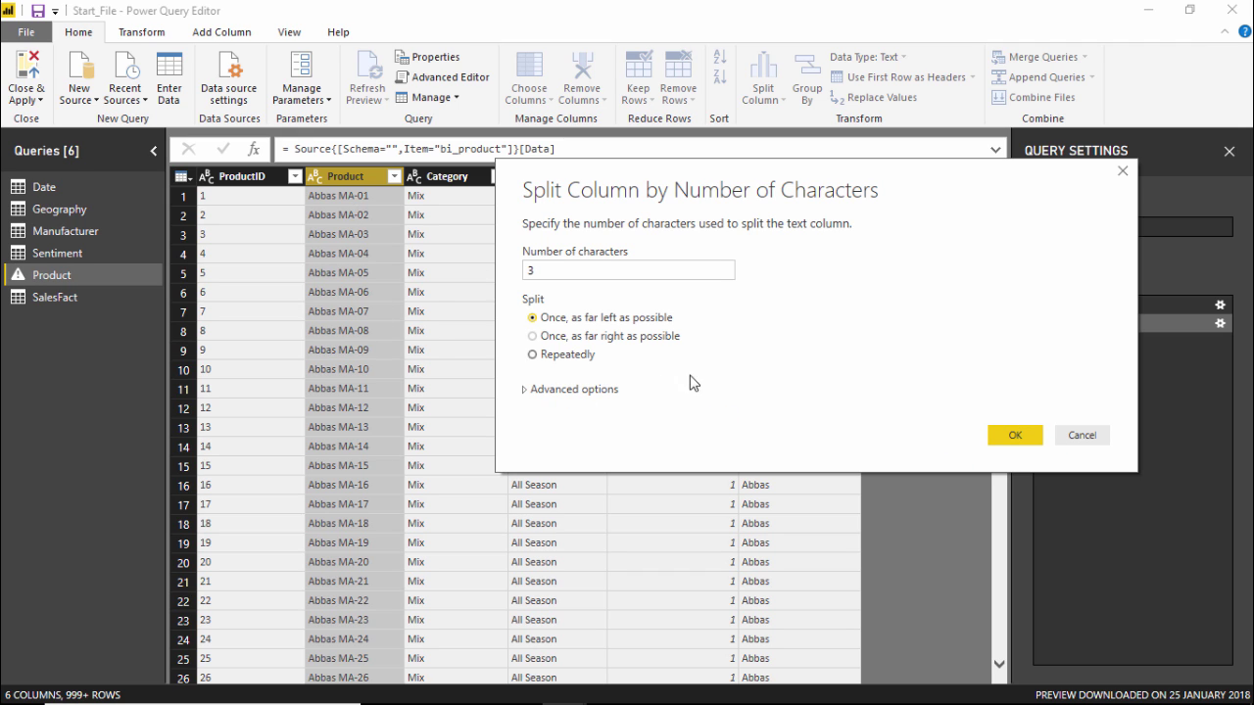
Apply the 3-character split and check Product.1 (Abb) and Product.2 (as MA-01) values.
left_click(1022, 434)
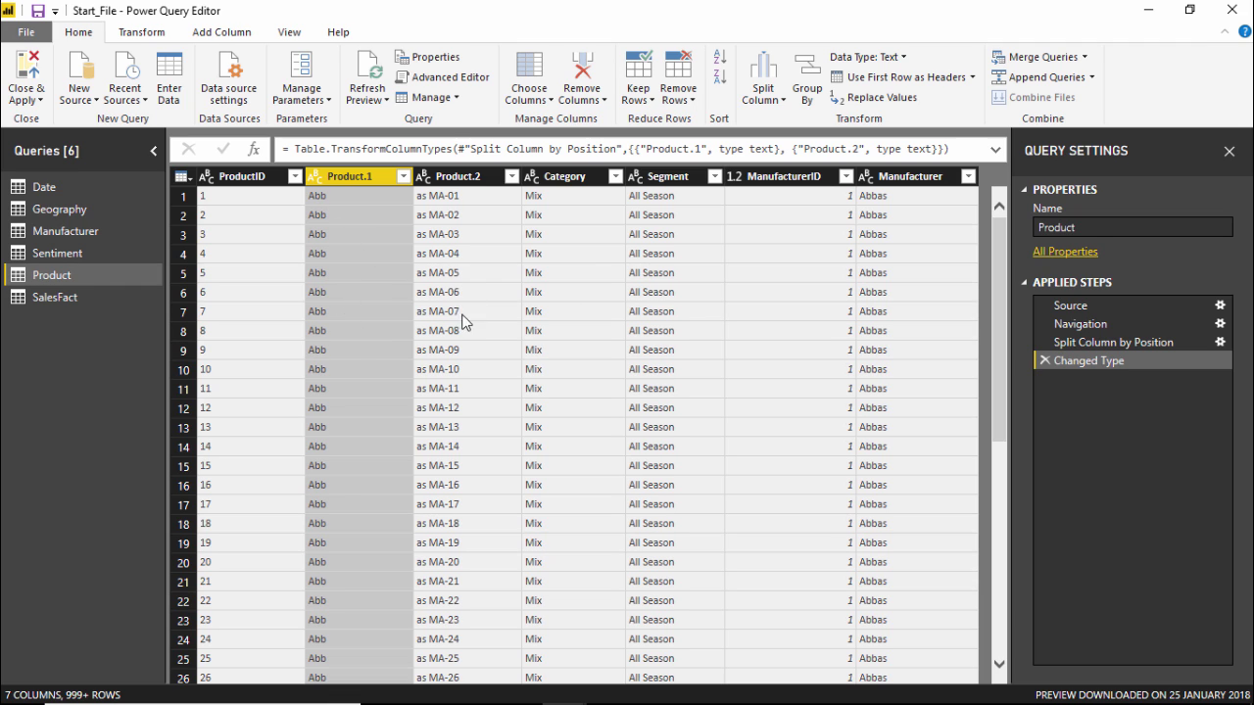
left_click(464, 254)
left_click(329, 255)
left_click(330, 176)
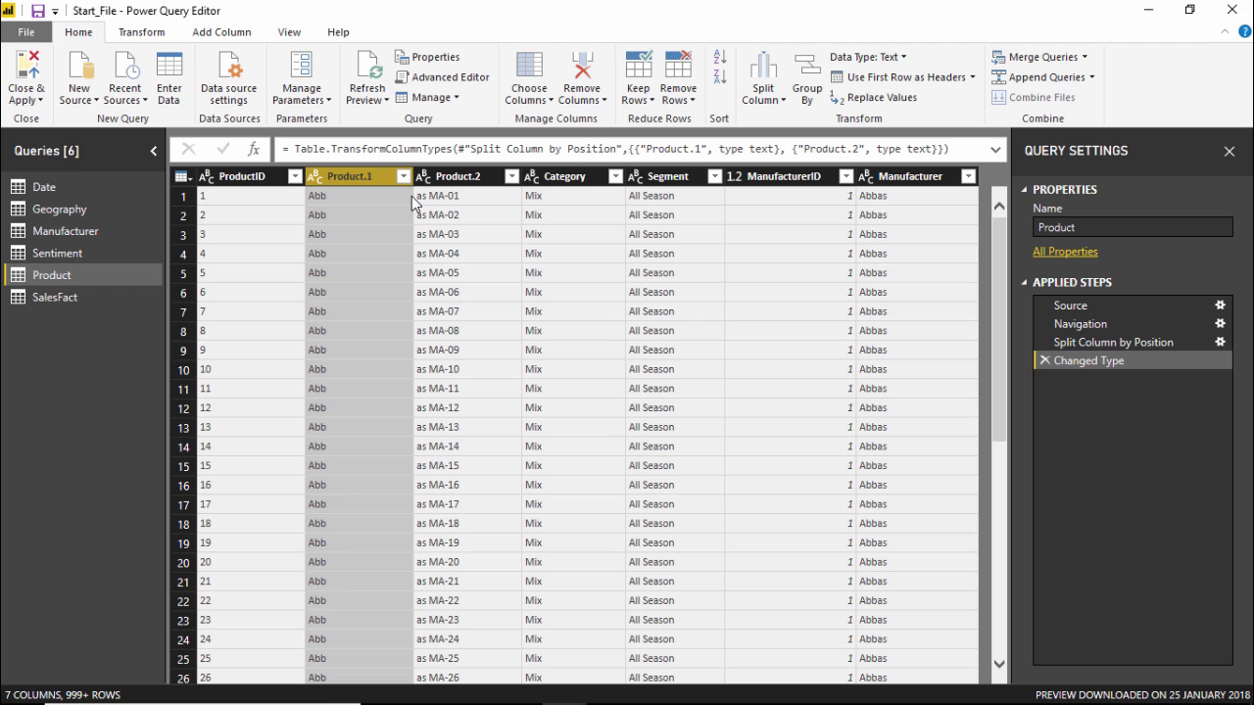